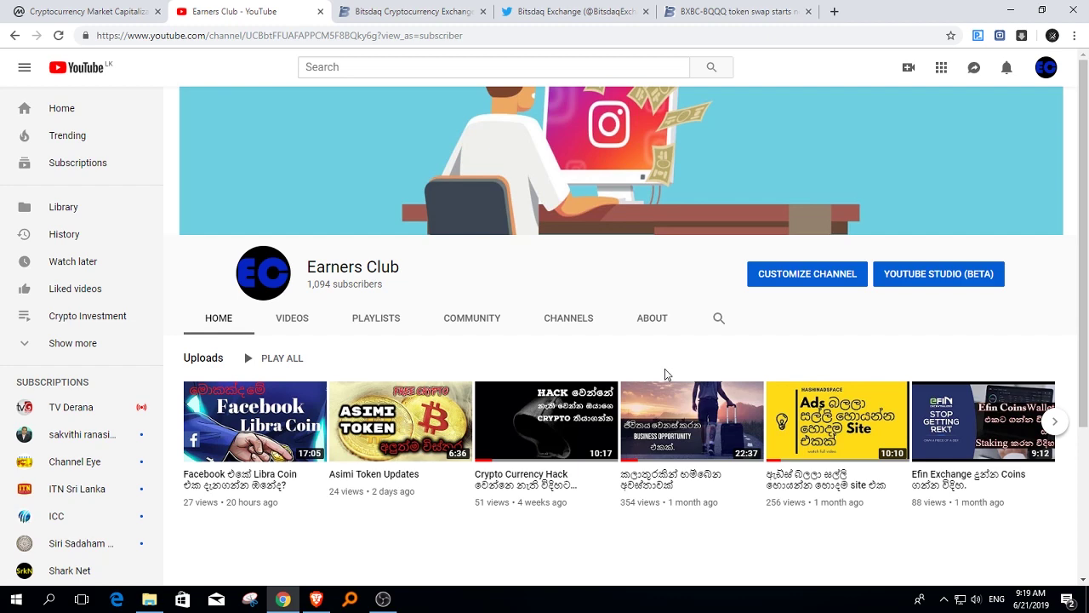
# Go to Bitsdaq Wallets and hide zero balances, leaving only 63,200 BXBC (BXB Candy).
pyautogui.click(424, 11)
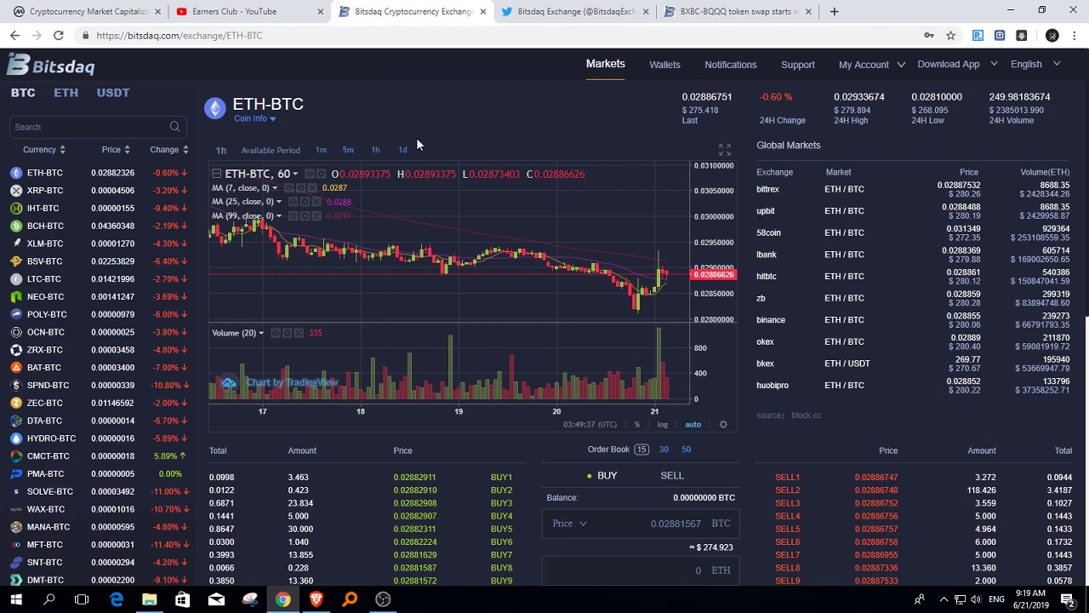
pyautogui.click(608, 65)
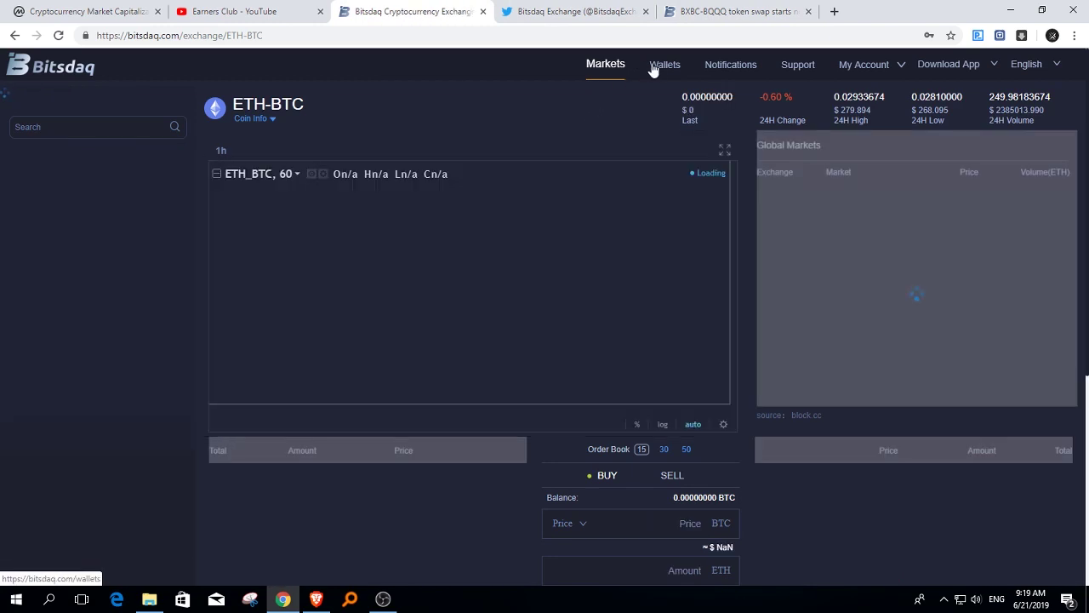
pyautogui.click(653, 68)
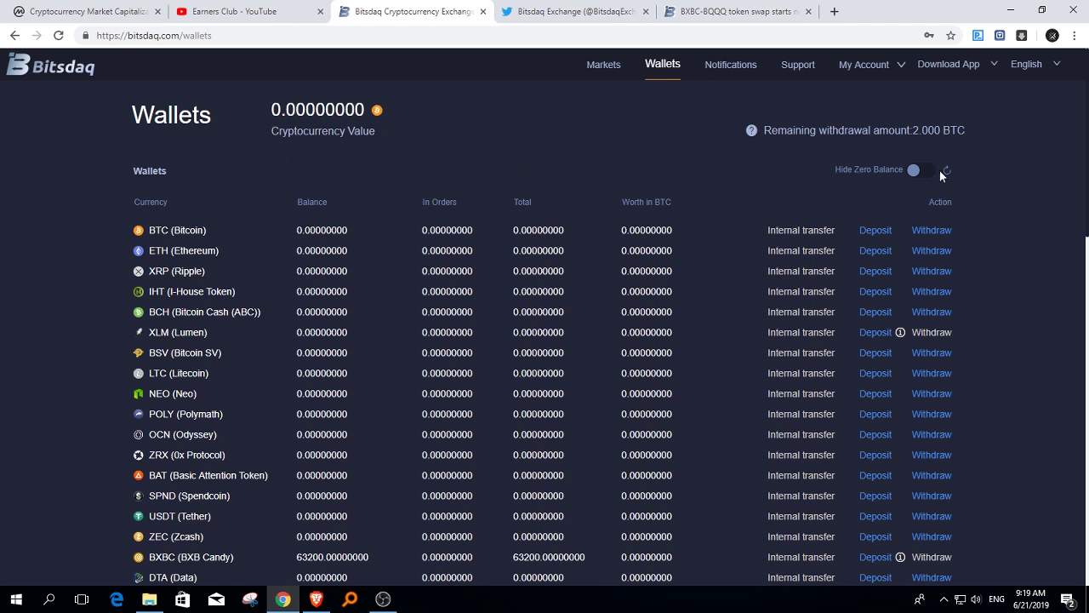
pyautogui.click(916, 169)
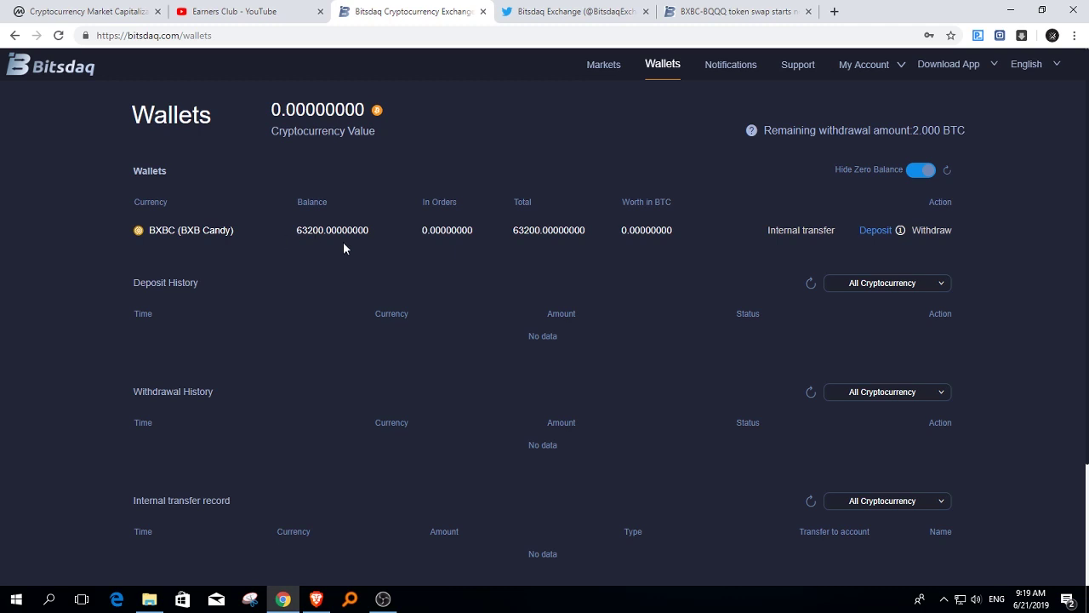
pyautogui.click(705, 9)
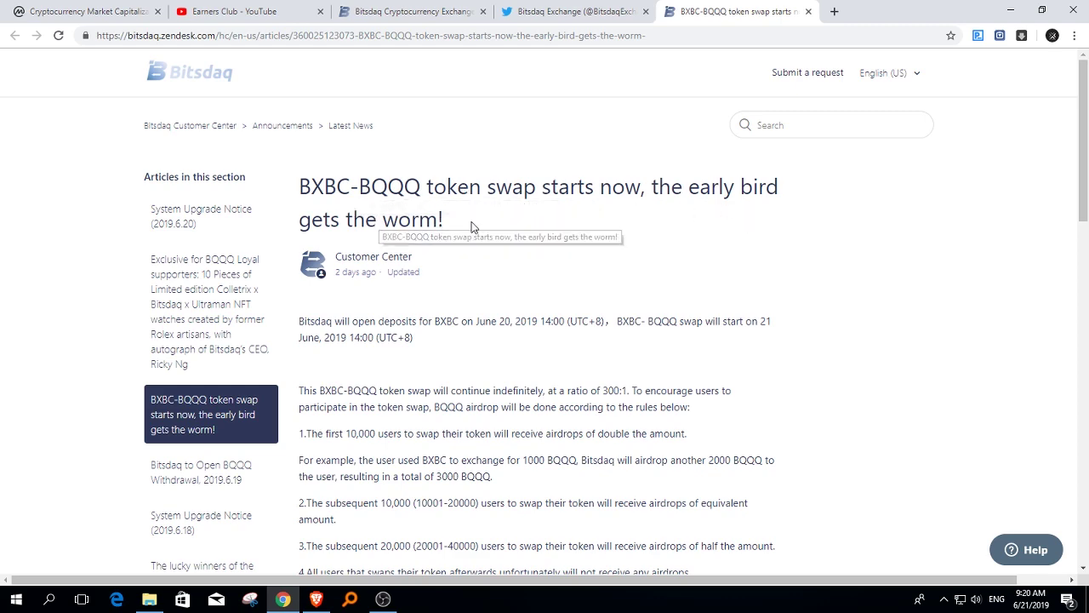
pyautogui.scroll(-3, 485, 226)
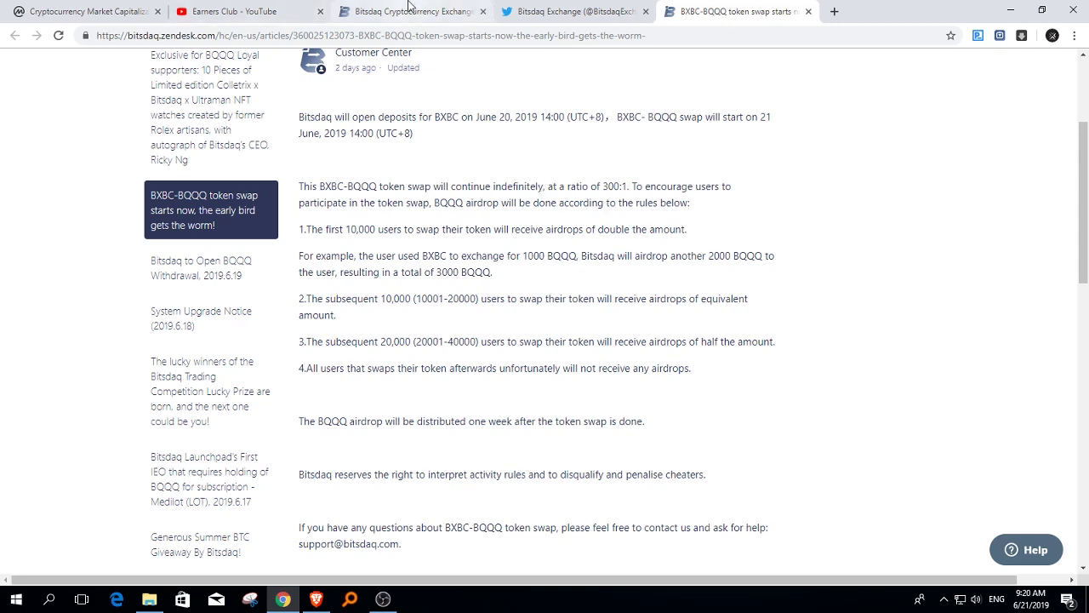
pyautogui.click(352, 16)
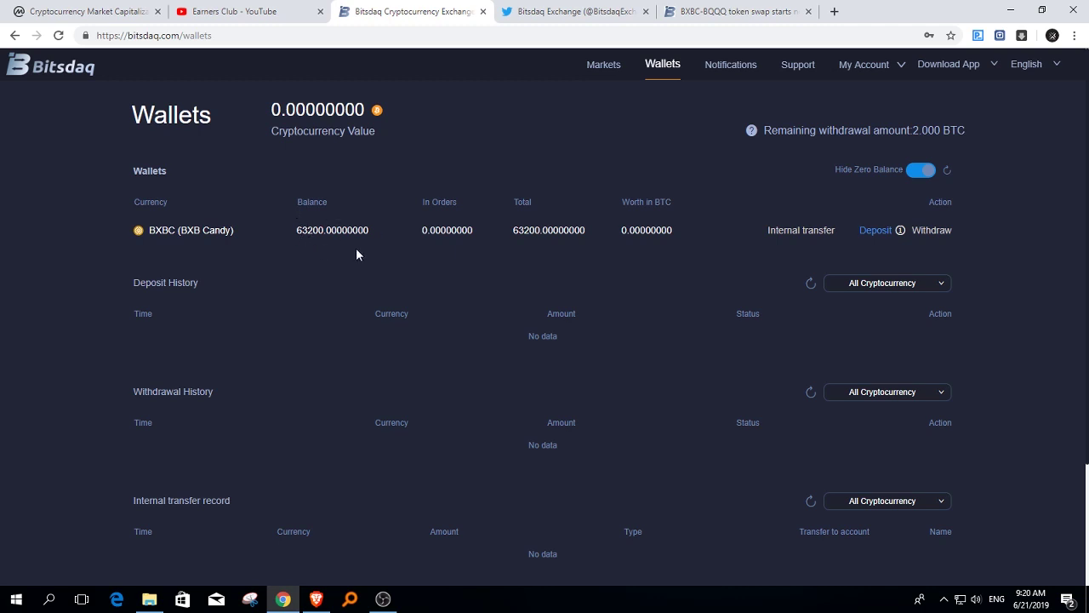
pyautogui.click(740, 12)
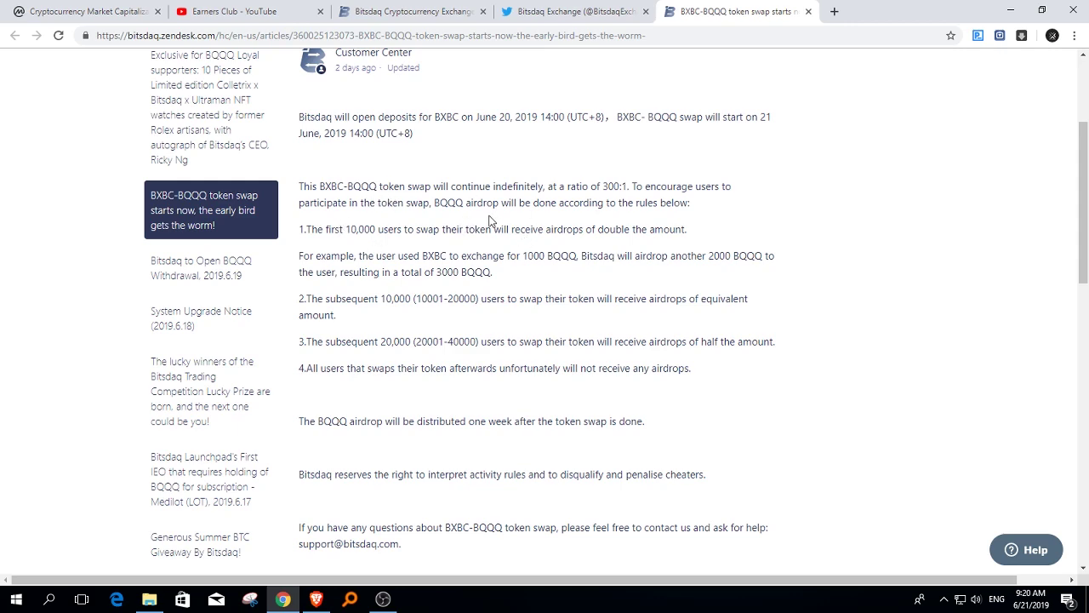
pyautogui.scroll(1, 497, 219)
pyautogui.scroll(1, 688, 271)
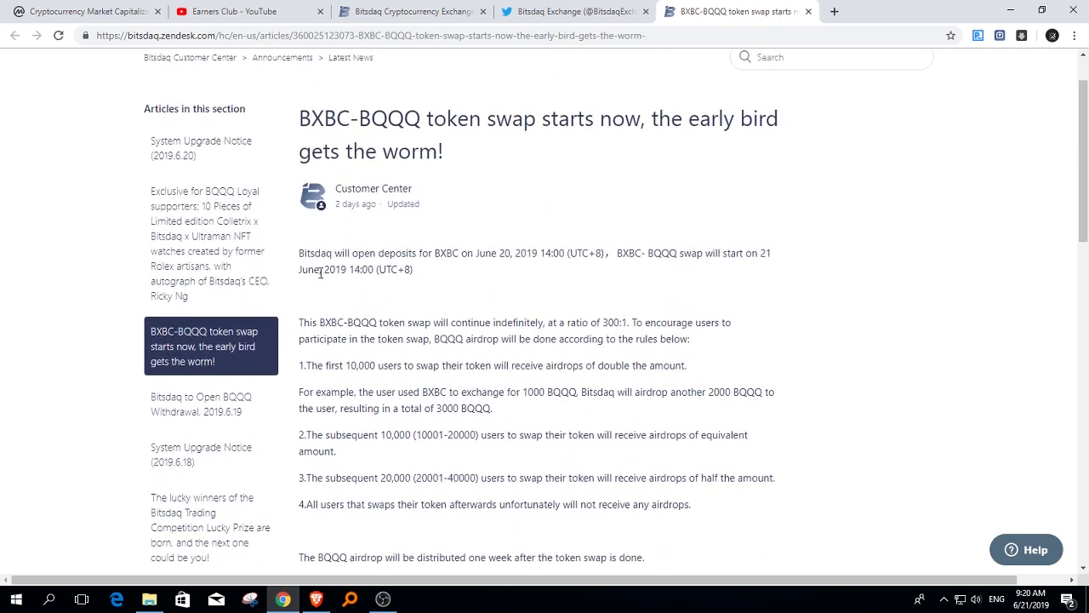
pyautogui.scroll(-1, 421, 266)
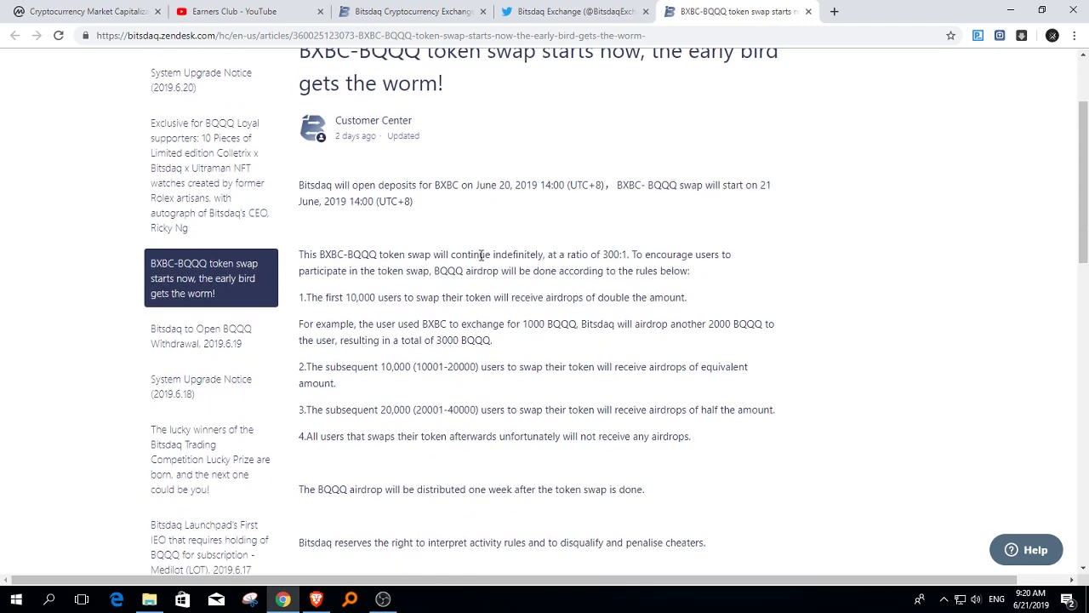
pyautogui.scroll(-1, 478, 255)
pyautogui.scroll(-1, 477, 264)
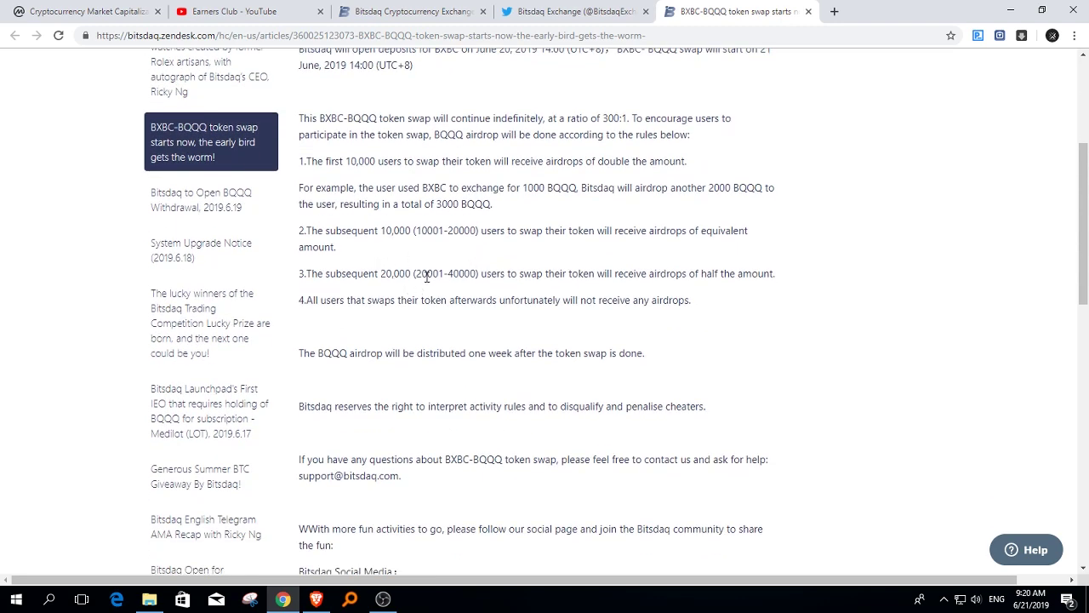
pyautogui.scroll(1, 438, 291)
pyautogui.scroll(2, 451, 290)
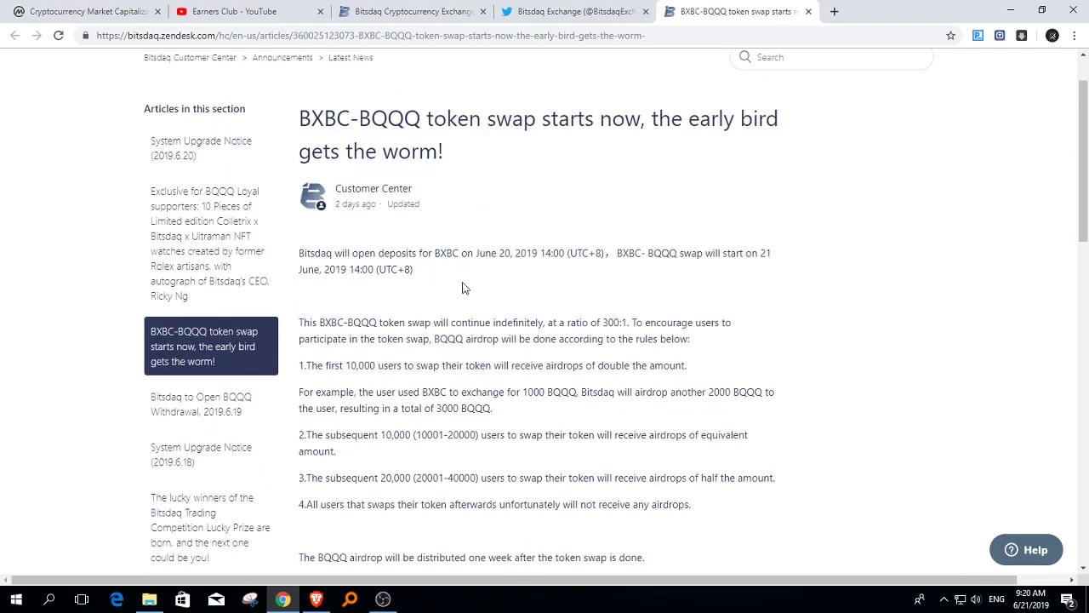
pyautogui.scroll(-1, 460, 288)
pyautogui.scroll(-1, 464, 288)
pyautogui.scroll(-2, 464, 287)
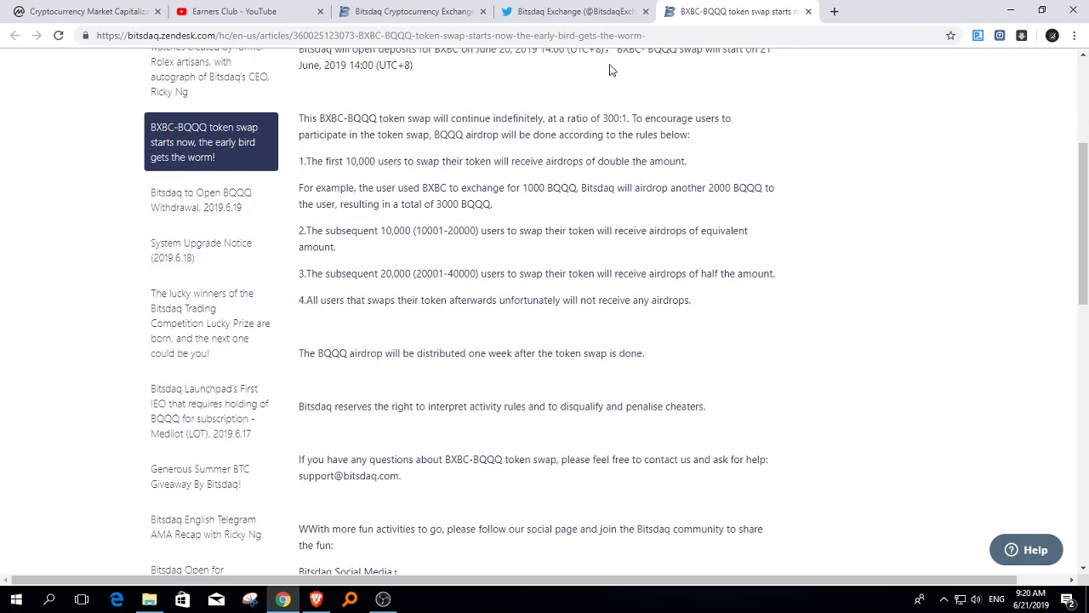
pyautogui.click(411, 12)
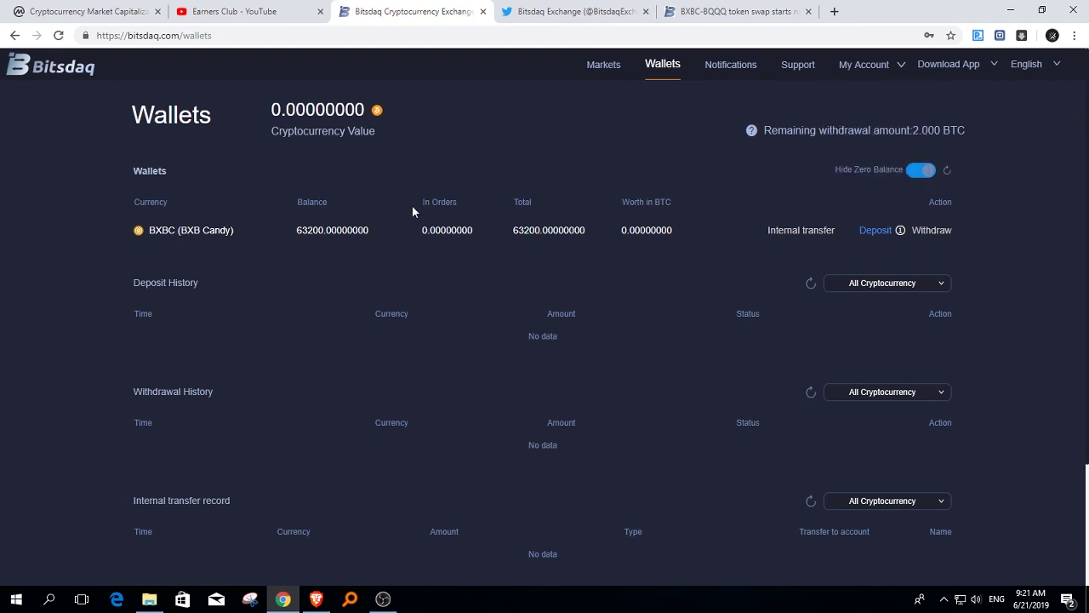
pyautogui.moveTo(864, 65)
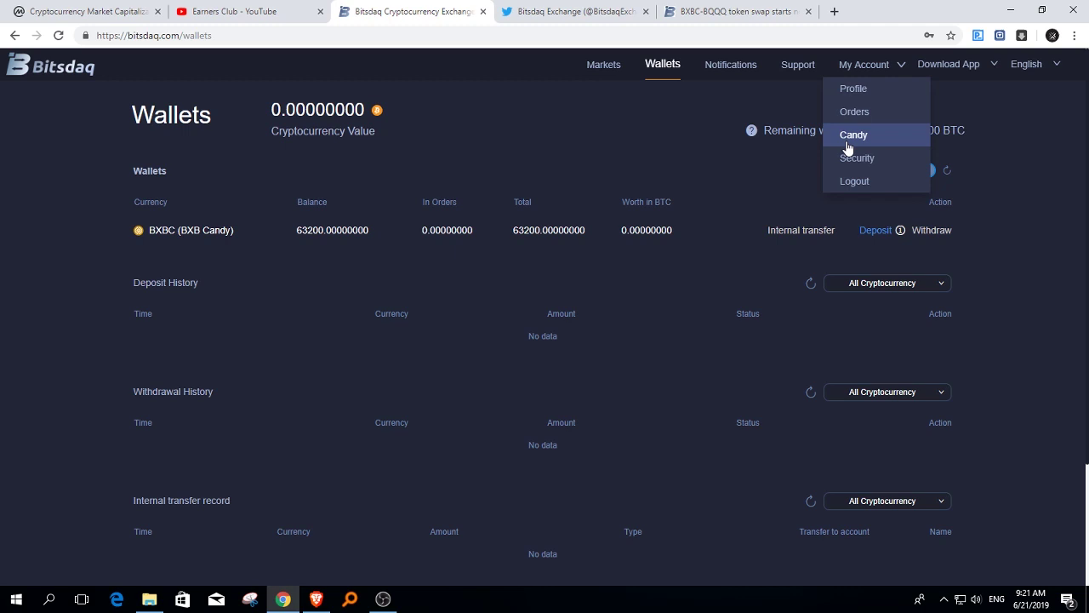
pyautogui.click(849, 141)
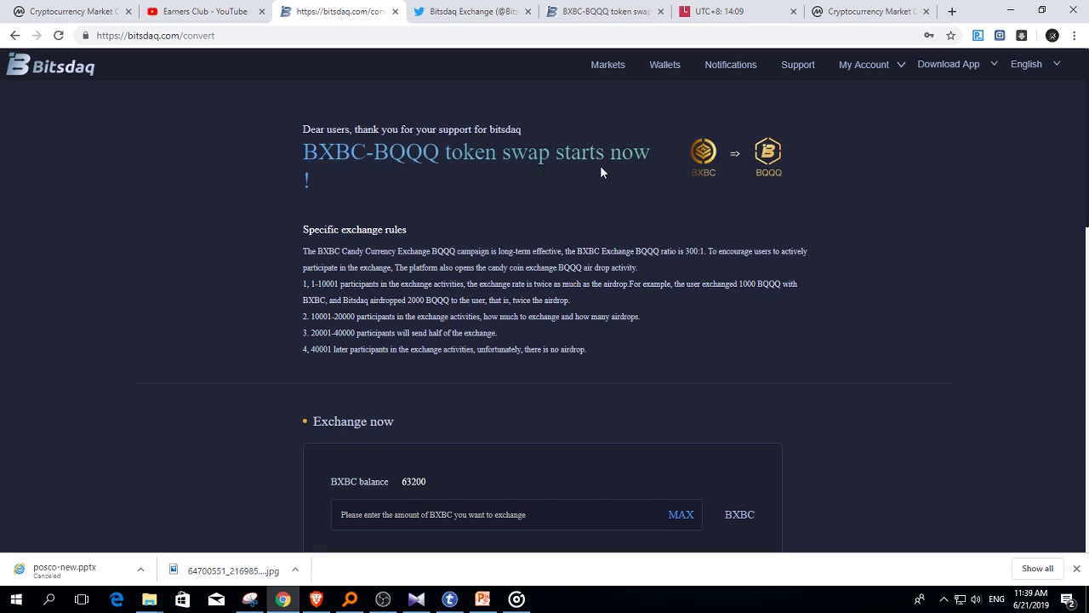
# Fill in the full 63200 BXBC balance and submit the swap for BQQQ.
pyautogui.scroll(-3, 430, 199)
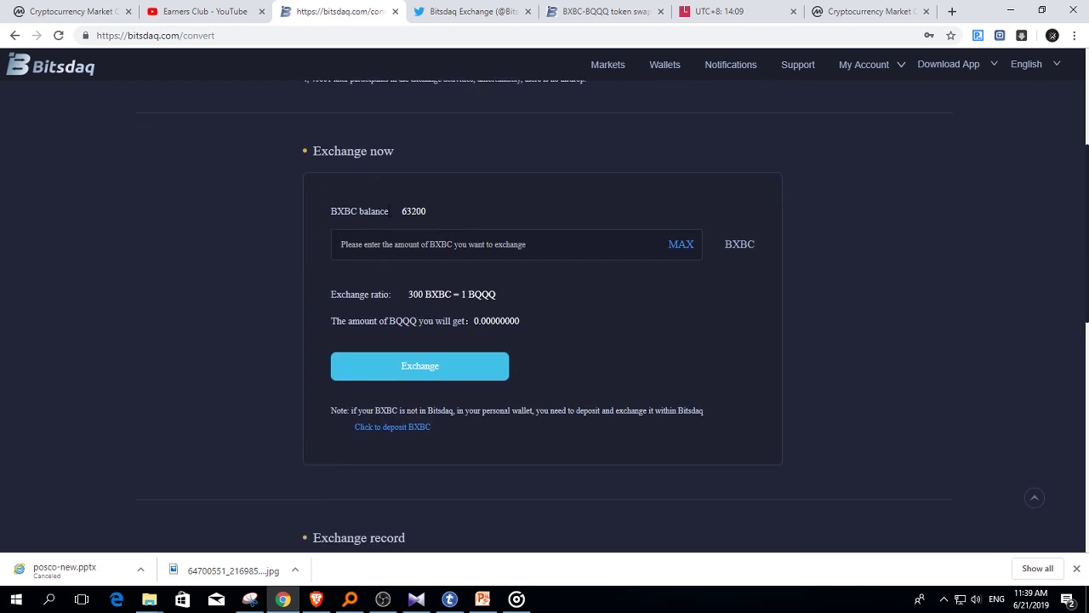
pyautogui.click(680, 245)
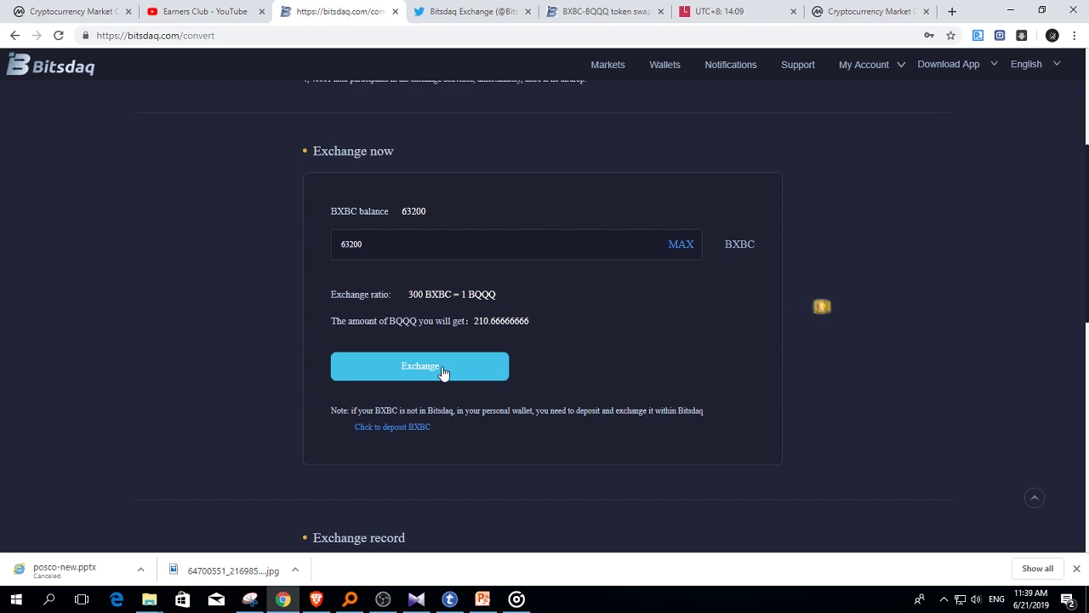
pyautogui.click(441, 375)
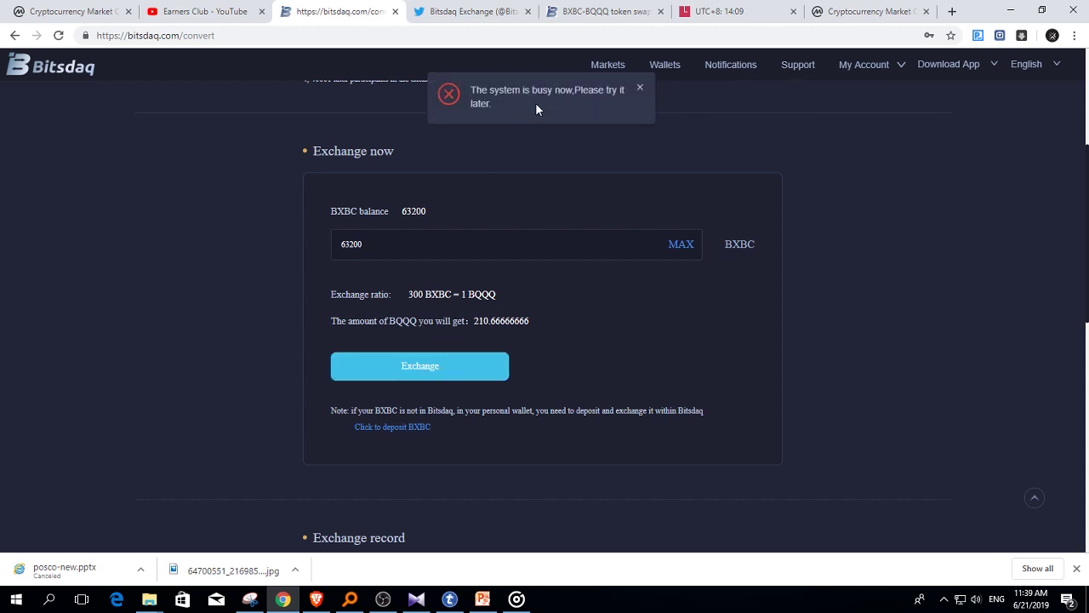
# Resubmit the 63200 BXBC swap repeatedly, dismissing each 'system is busy' or 'Exchange failed' error.
pyautogui.click(439, 378)
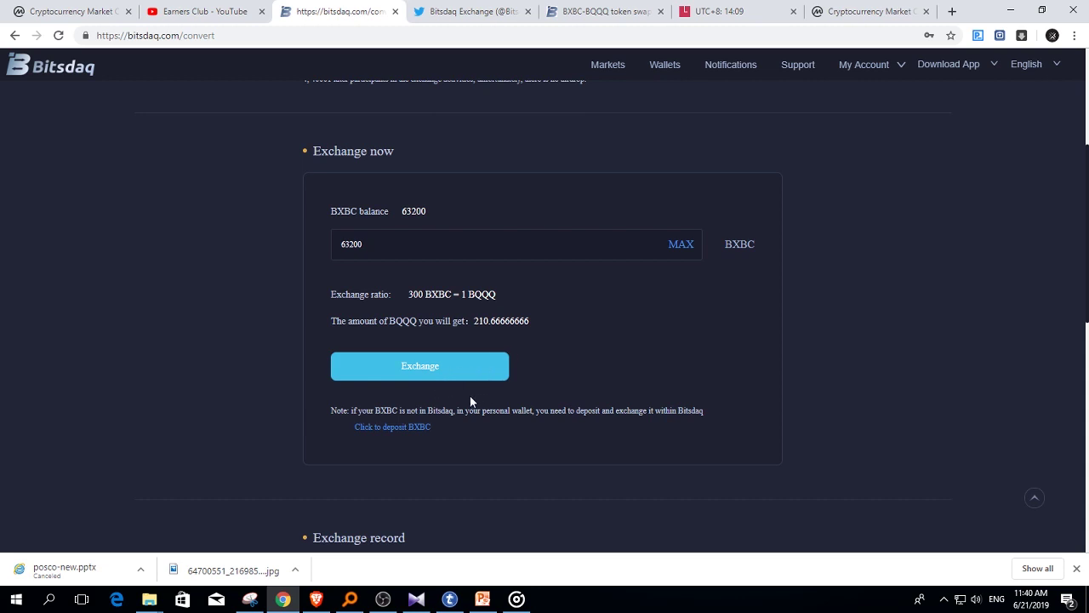
pyautogui.click(452, 361)
pyautogui.click(444, 364)
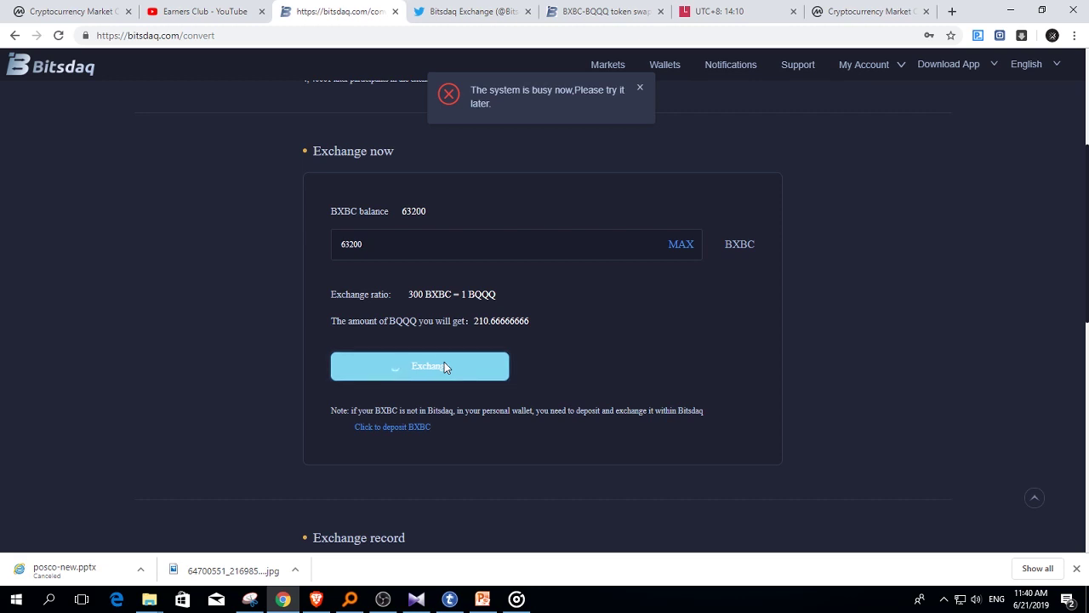
pyautogui.click(642, 89)
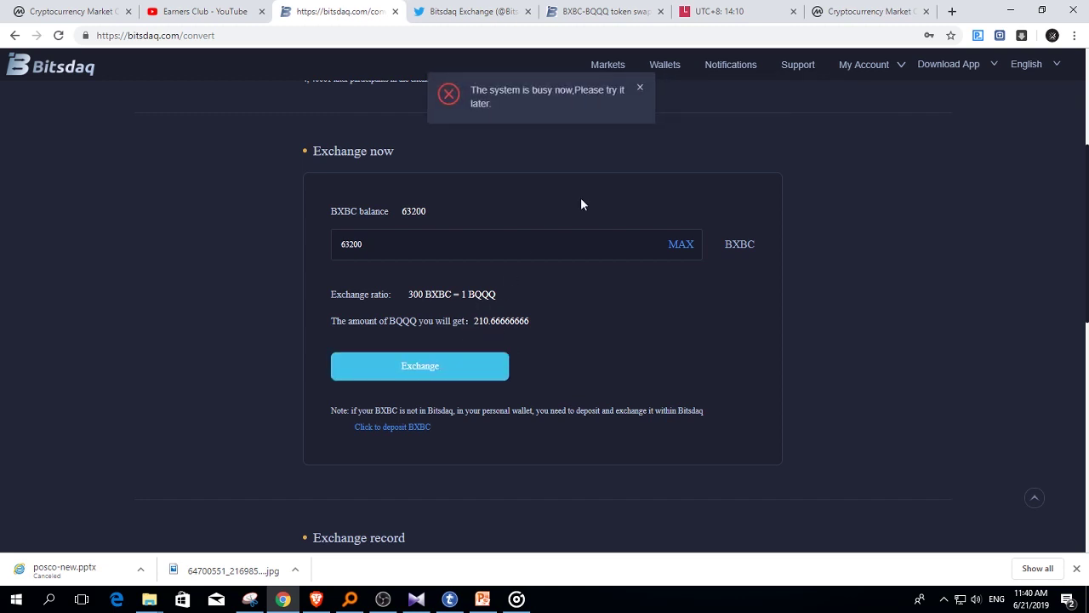
pyautogui.click(640, 92)
pyautogui.click(432, 359)
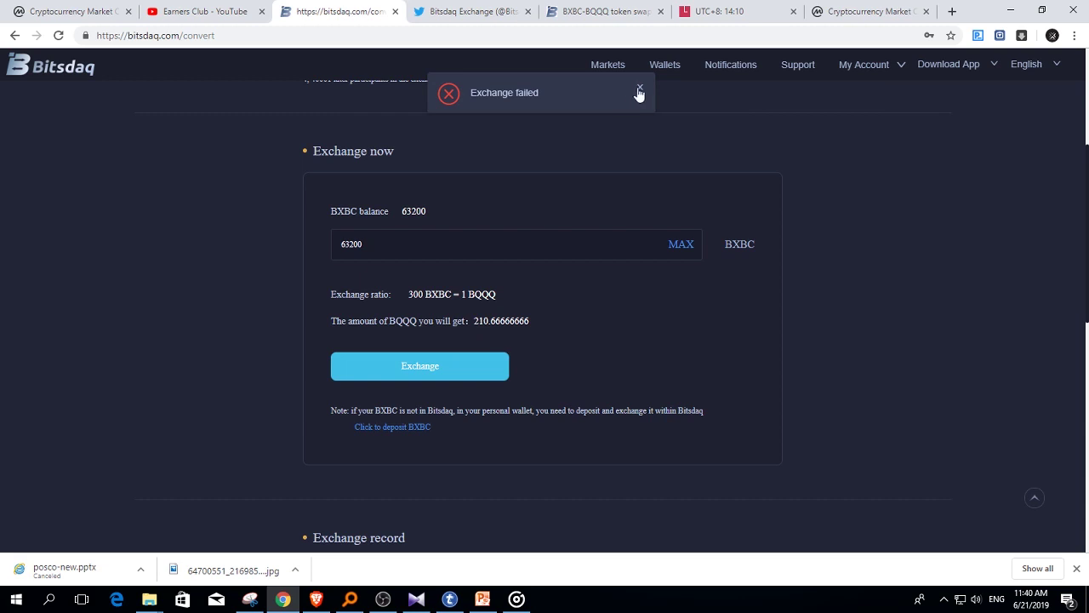
pyautogui.click(640, 90)
pyautogui.click(457, 373)
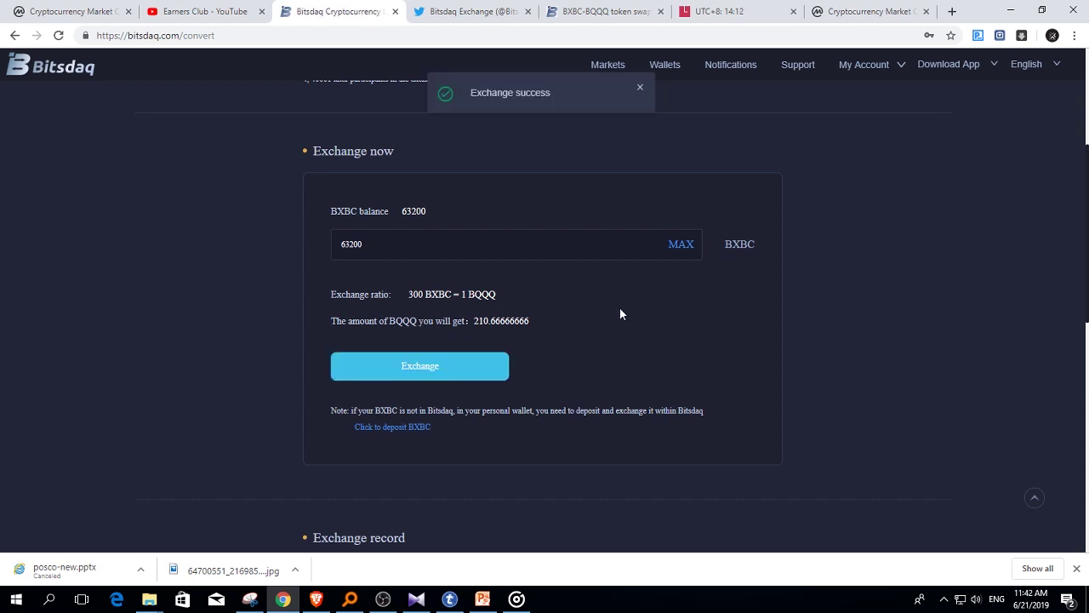
# Confirm the exchange record shows 63200 BXBC swapped for 210.6666 BQQQ, then return to Wallets.
pyautogui.scroll(1, 537, 192)
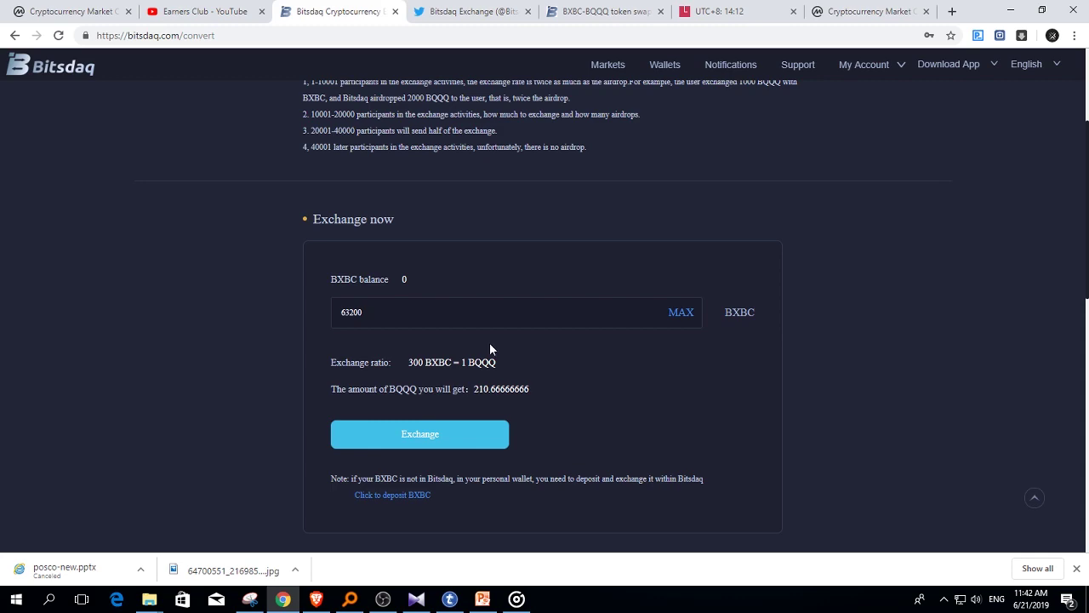
pyautogui.scroll(-3, 498, 342)
pyautogui.scroll(-2, 553, 339)
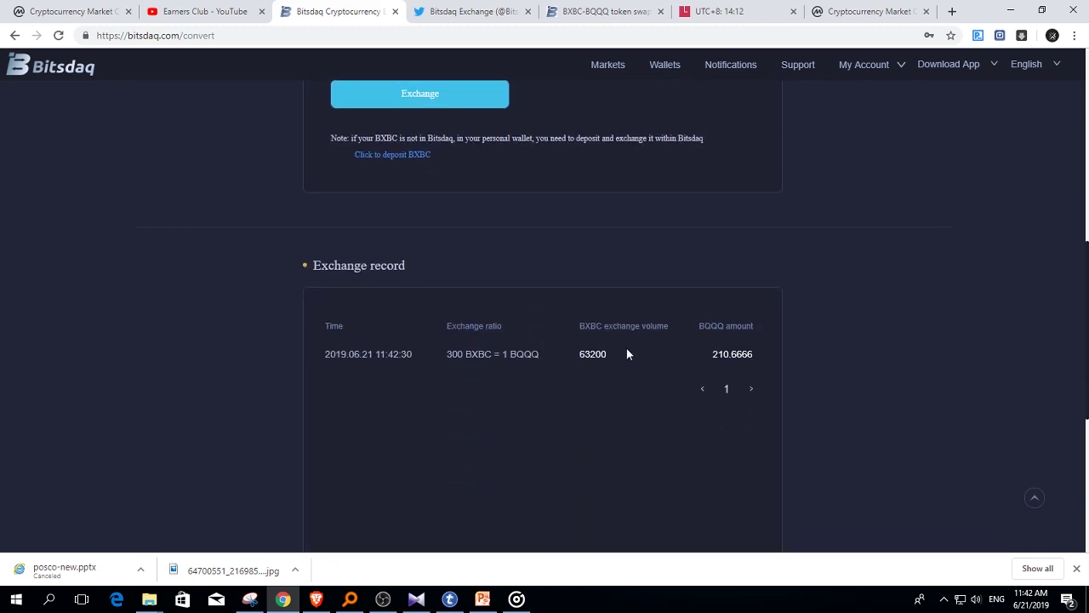
pyautogui.scroll(4, 698, 315)
pyautogui.scroll(3, 834, 187)
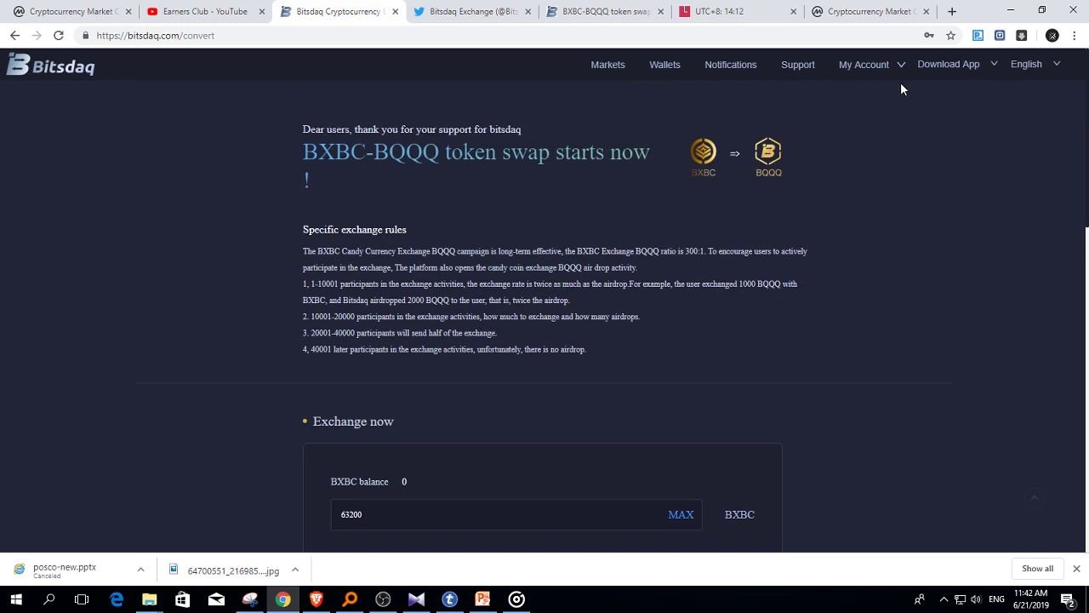
pyautogui.click(667, 75)
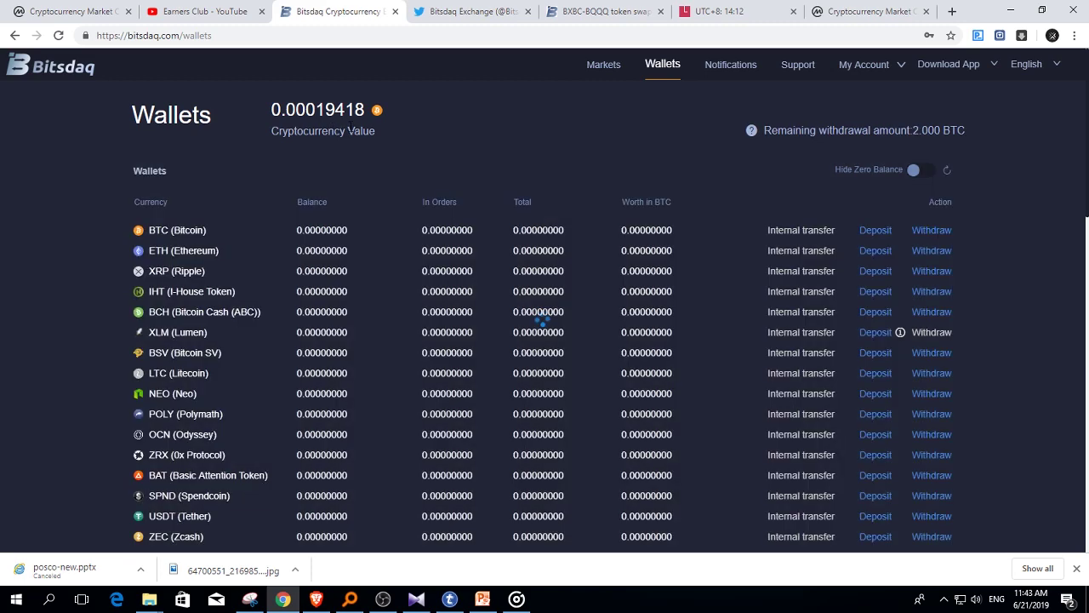
# Turn on Hide Zero Balance, leaving 210.66666666 BQQQ worth 0.00019418 BTC listed.
pyautogui.click(919, 172)
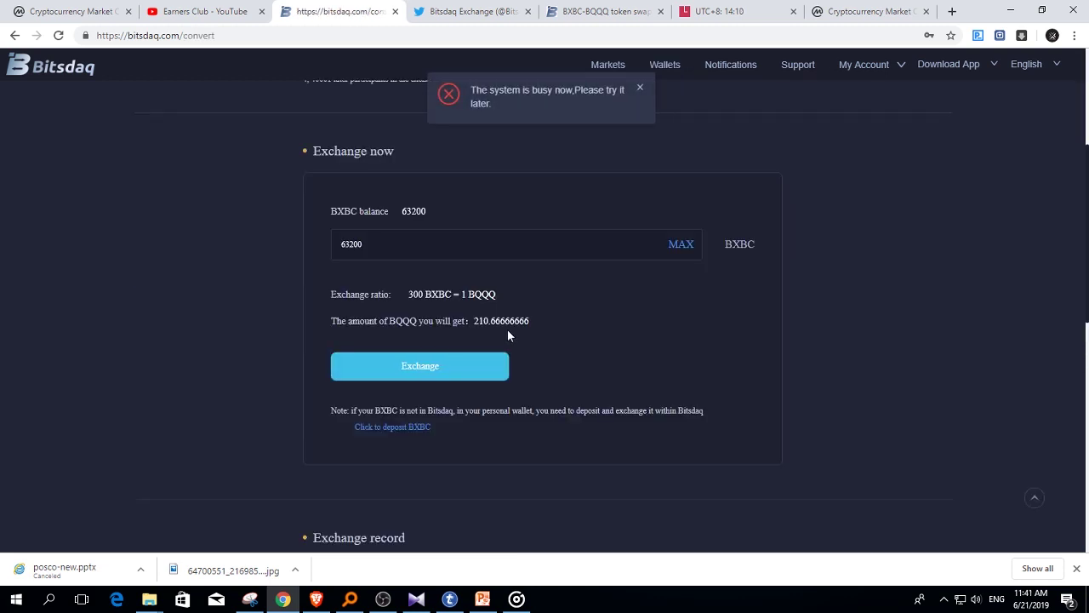
# Clear the busy errors, resubmit the 63200 BXBC swap, and bring the empty exchange record into view.
pyautogui.click(641, 90)
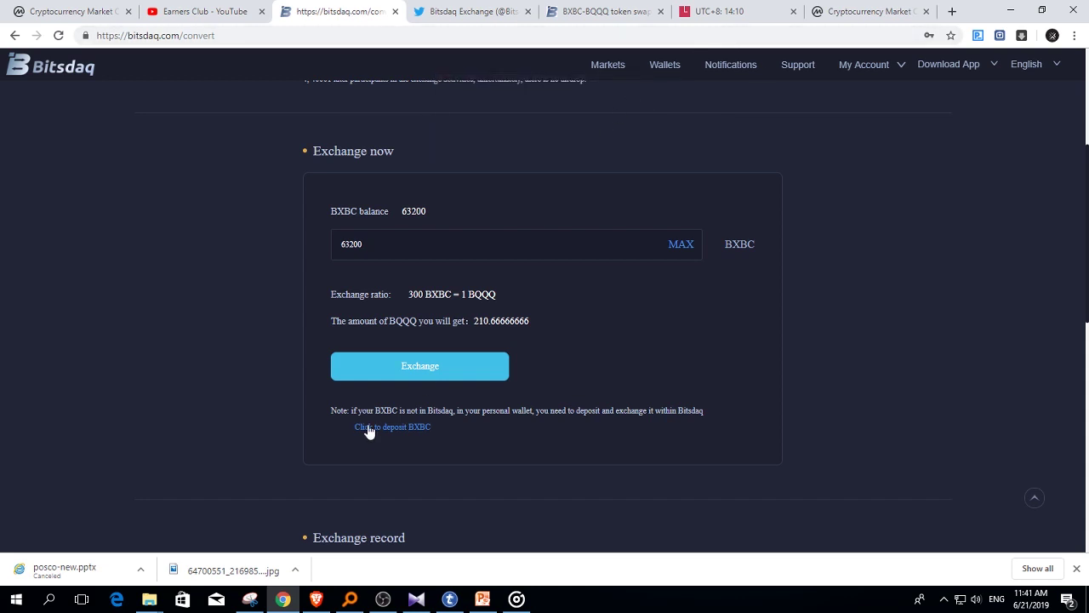
pyautogui.click(436, 365)
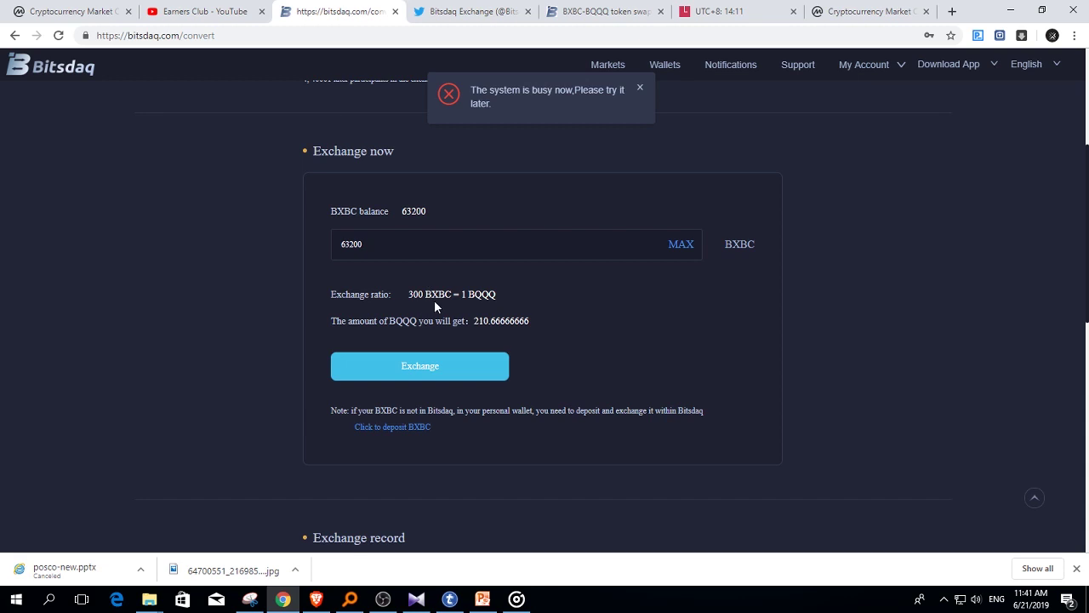
pyautogui.click(643, 89)
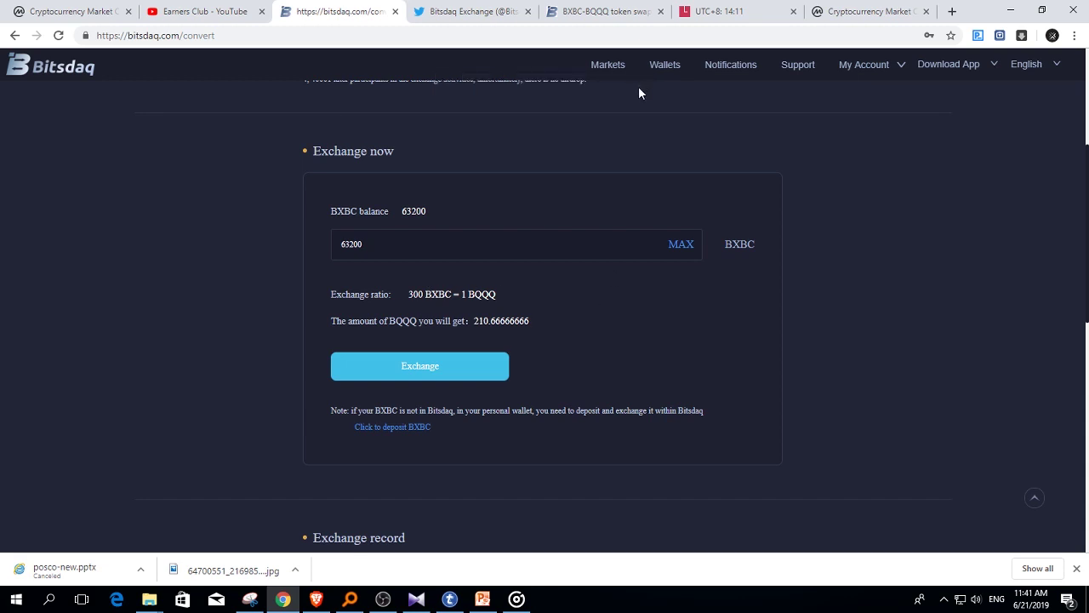
pyautogui.scroll(-3, 573, 377)
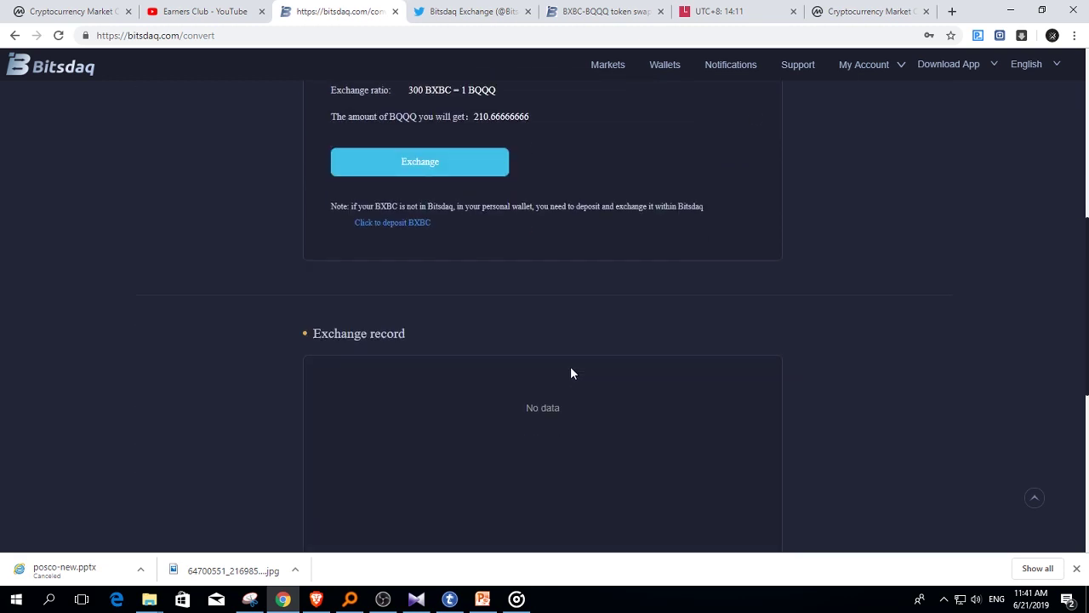